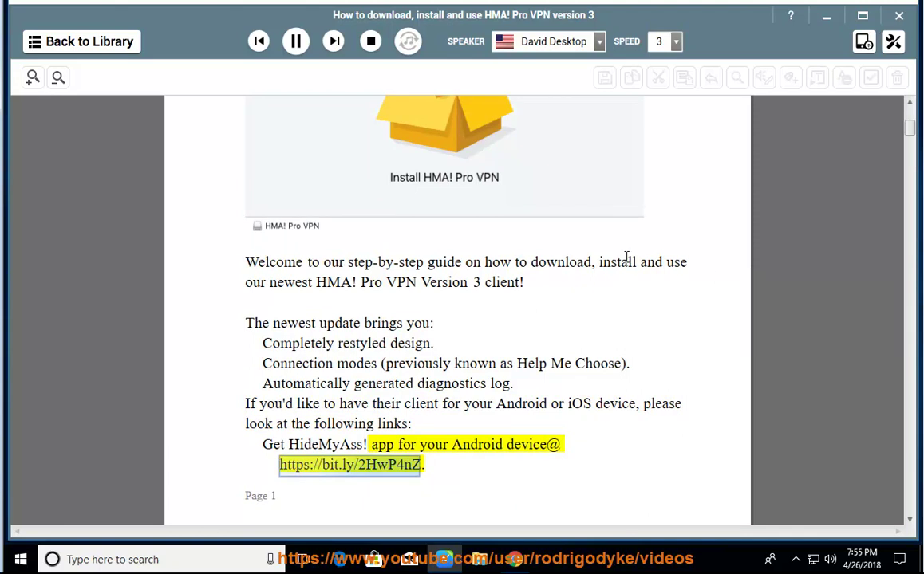
click(296, 55)
drag(419, 365, 281, 365)
right_click(287, 367)
click(356, 393)
- Minimize the guide, launch Firefox and load the copied Android app link
click(825, 16)
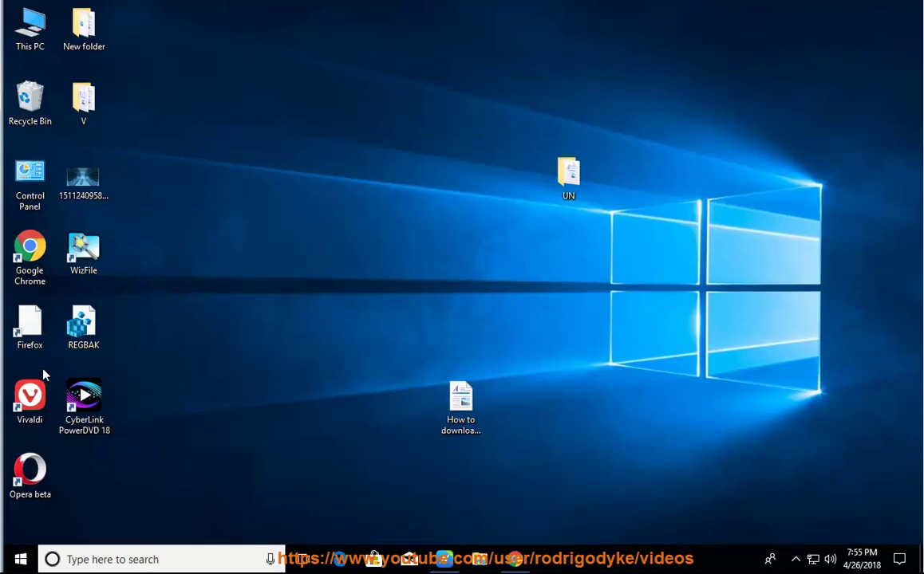
double_click(30, 323)
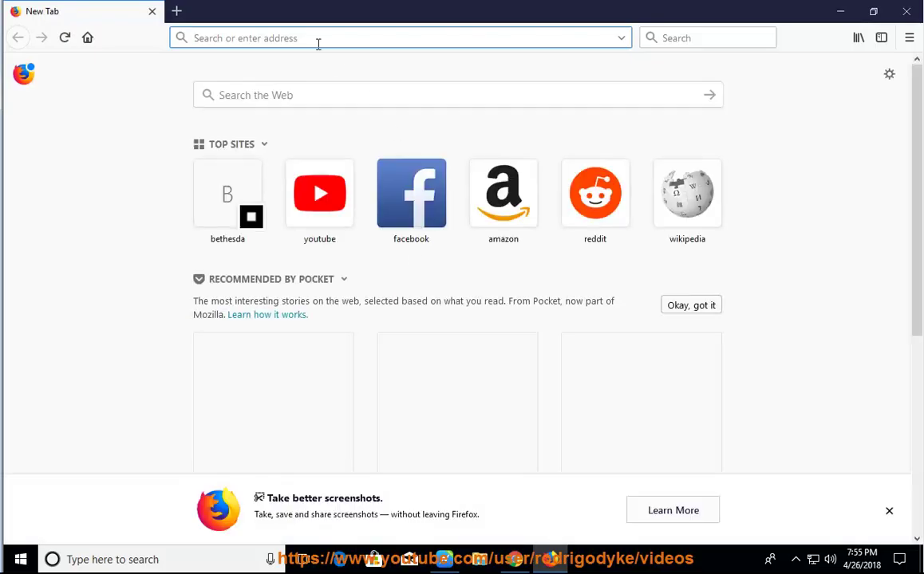
right_click(302, 38)
click(337, 98)
key(Return)
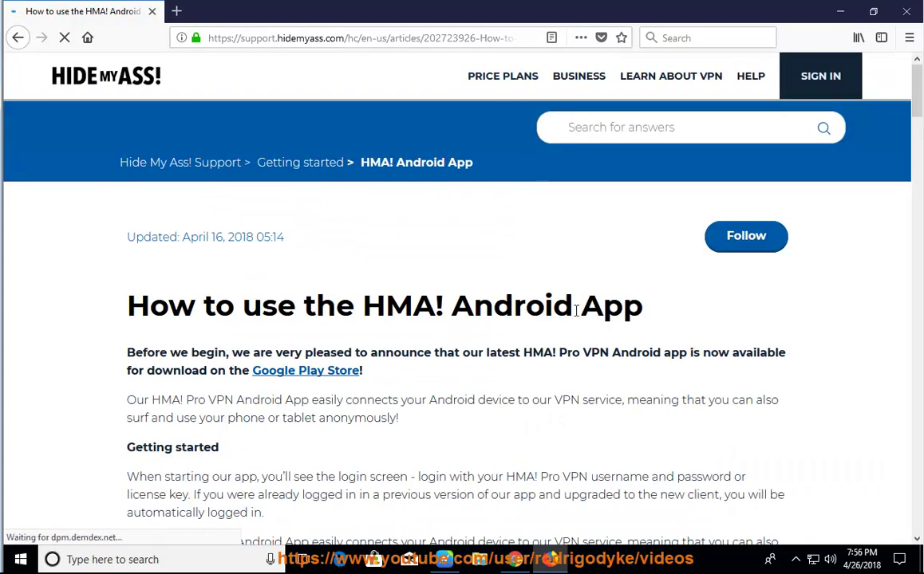
- Follow the article's Google Play Store link and examine the HMA! VPN Proxy & WiFi Security listing
scroll(575, 288, down, 3)
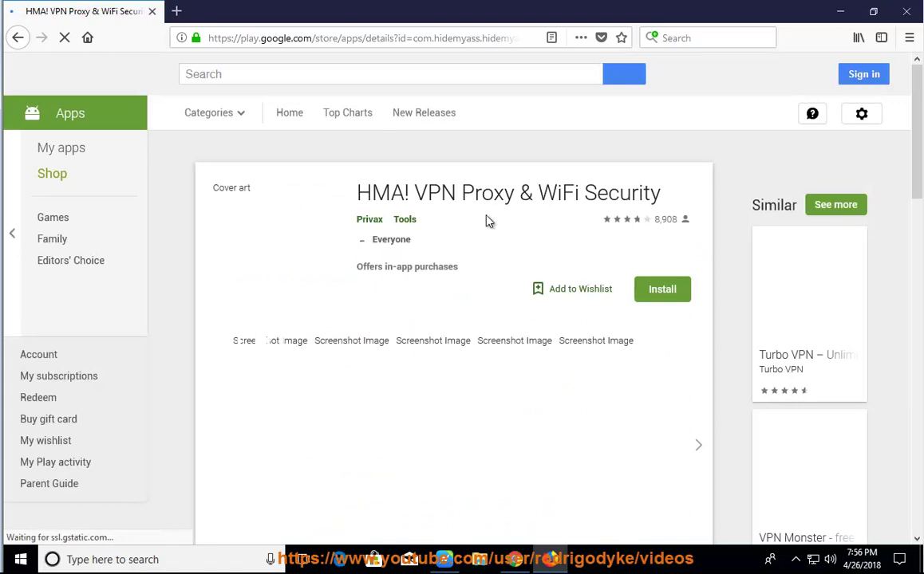
drag(375, 214, 593, 218)
click(594, 218)
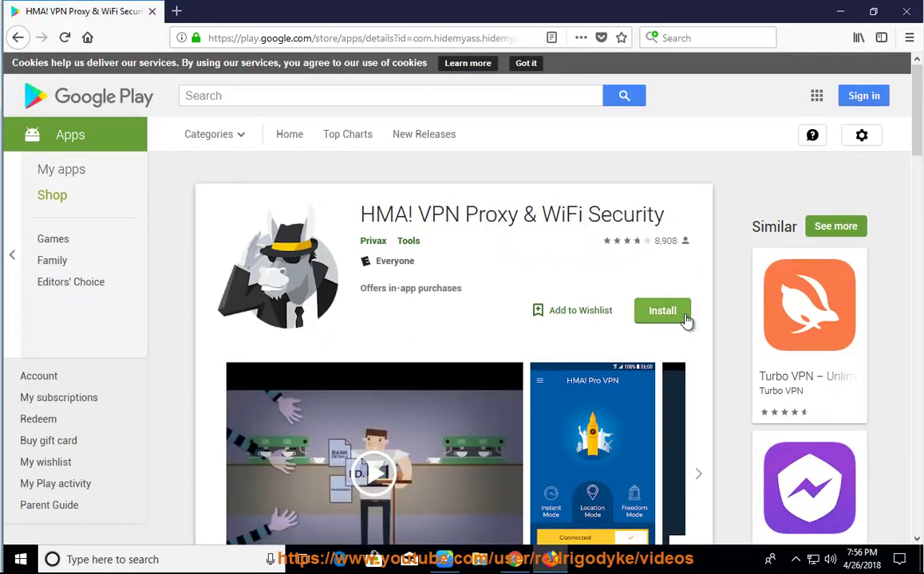
scroll(654, 319, down, 2)
scroll(646, 339, up, 2)
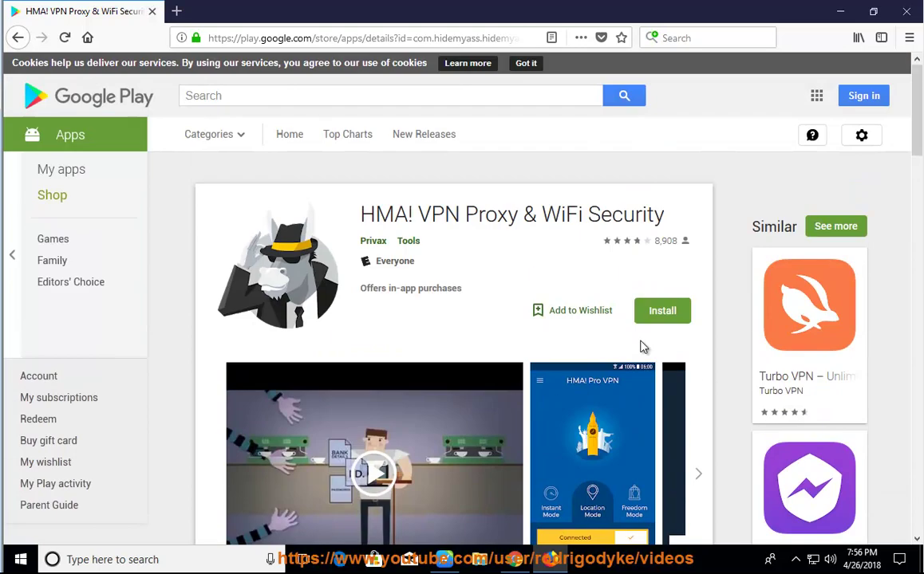
key(alt+Tab)
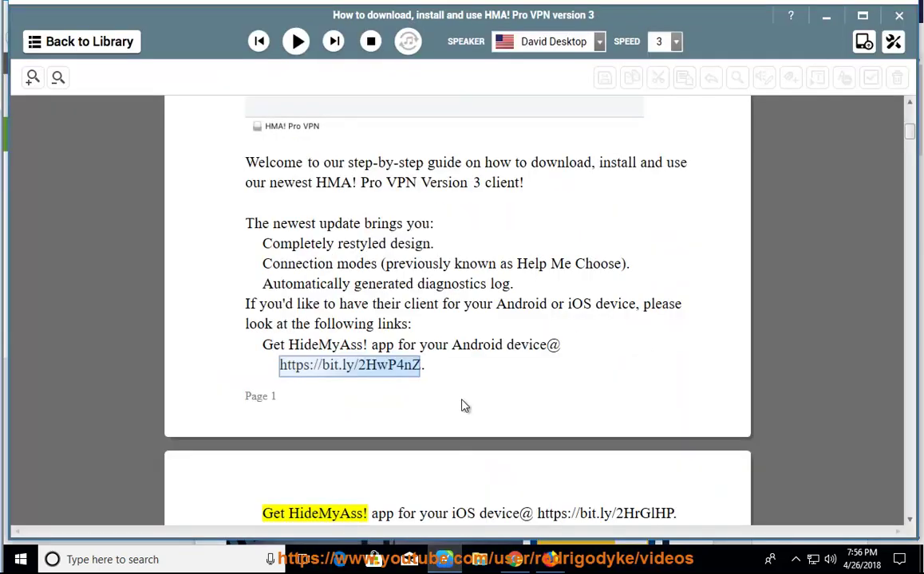
click(294, 44)
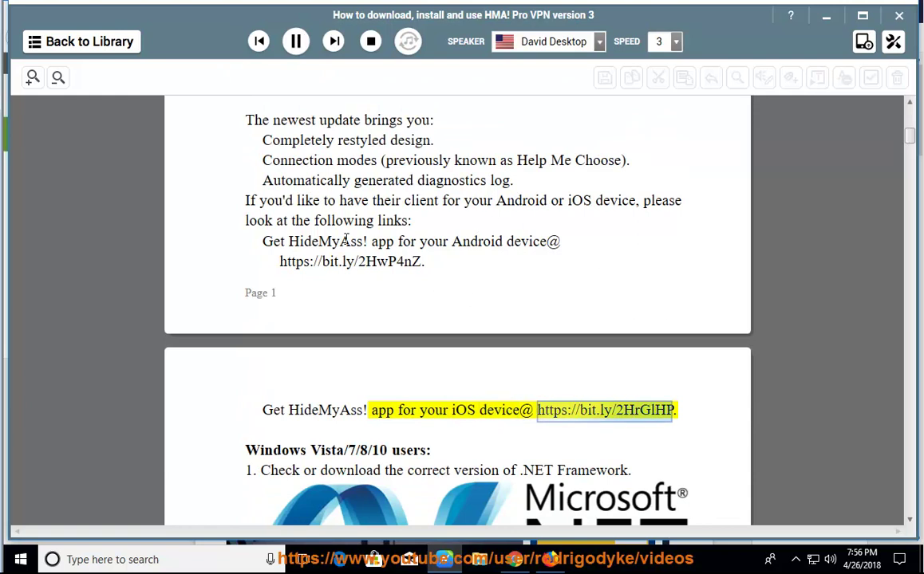
click(295, 41)
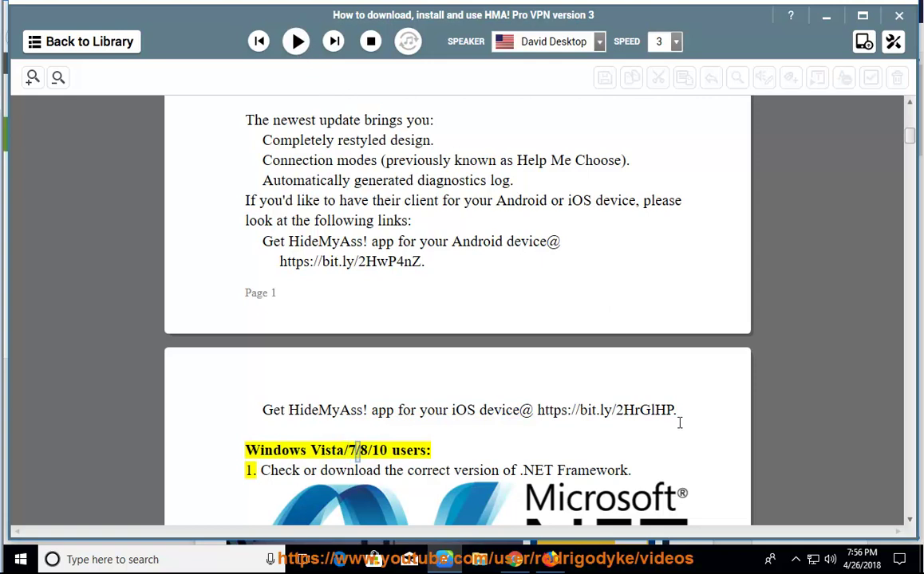
drag(672, 411, 542, 410)
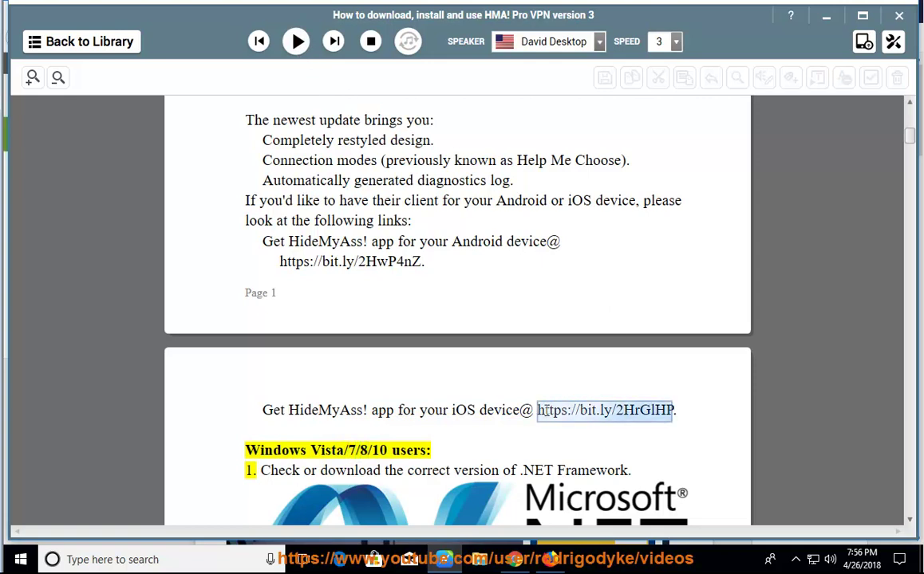
right_click(538, 410)
click(594, 341)
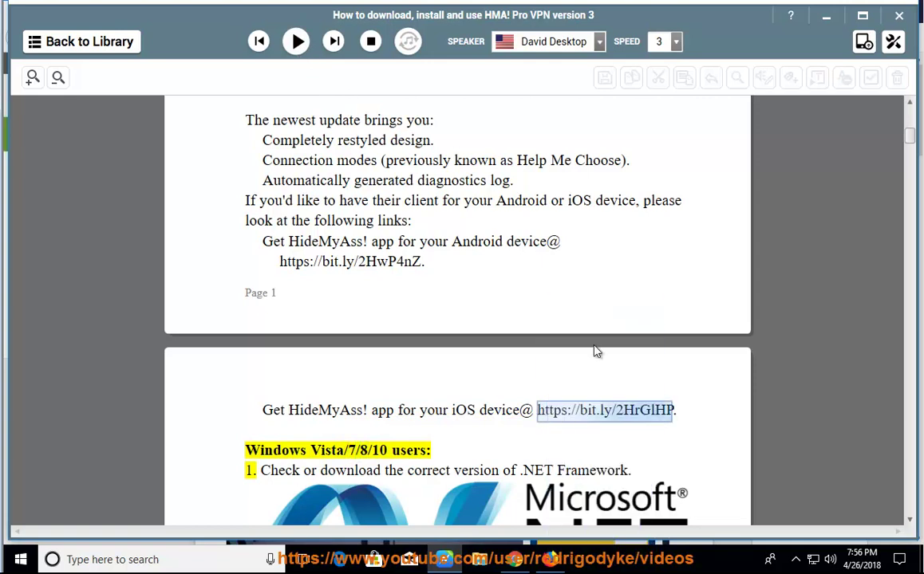
- Switch to Firefox and load the copied iOS app link in a new tab
click(552, 560)
click(175, 11)
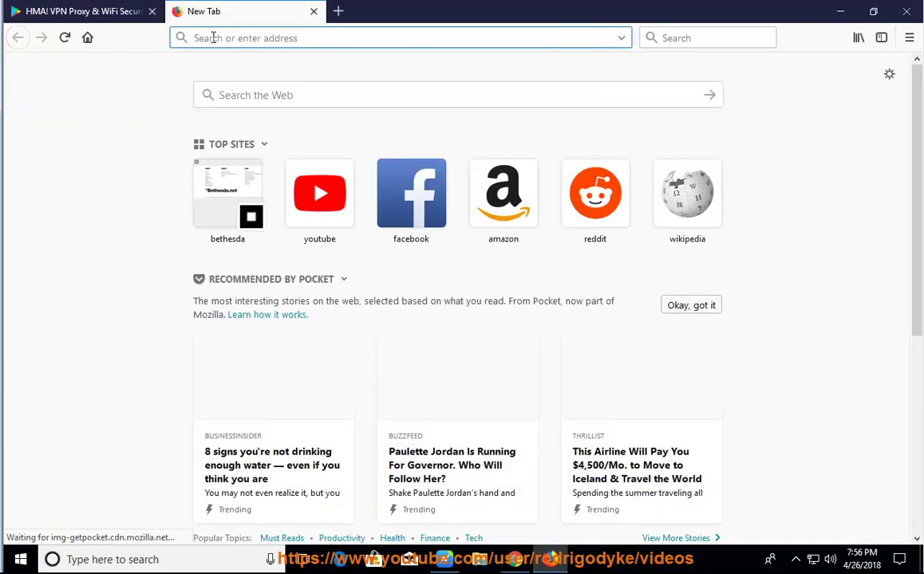
right_click(213, 37)
click(254, 97)
key(Return)
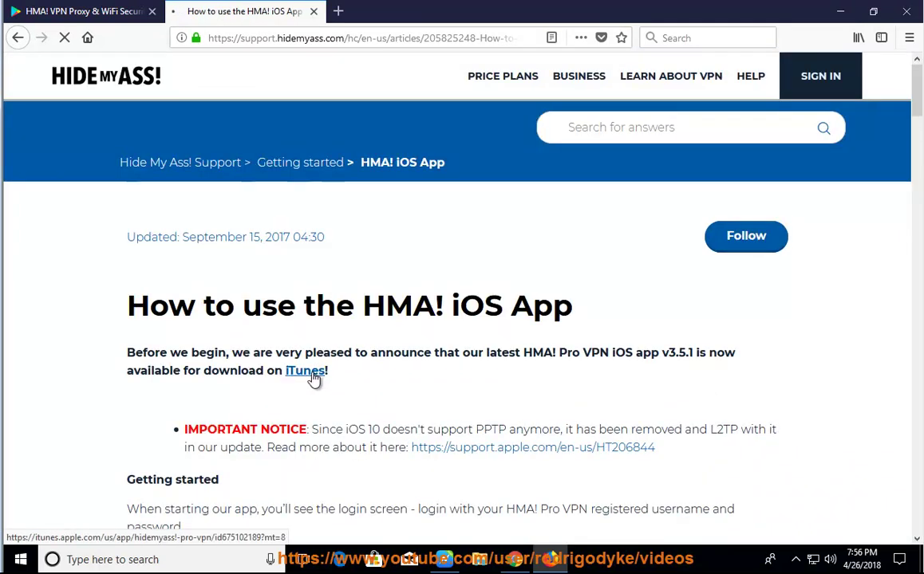
- Follow the article's iTunes link and examine the App Store preview of HMA! Hotspot VPN & Proxy
click(312, 374)
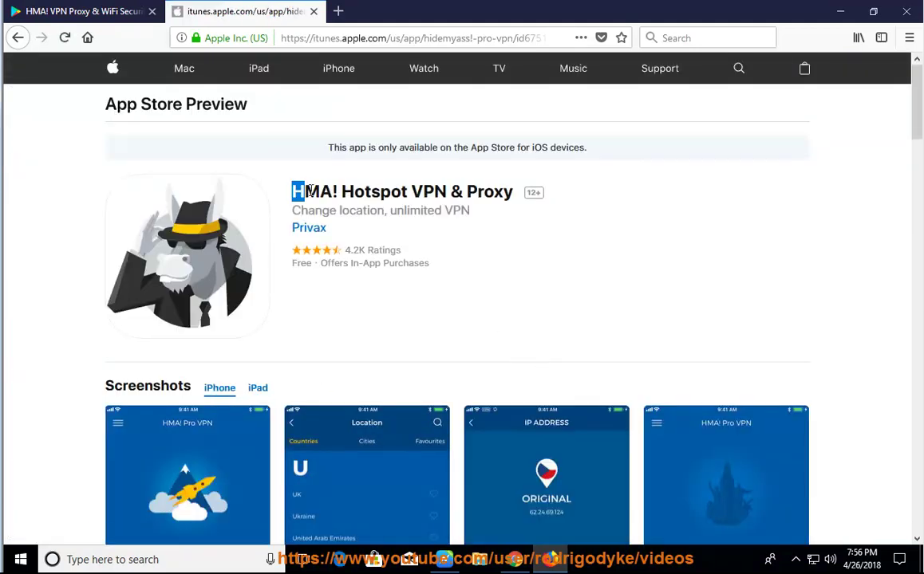
drag(512, 191, 467, 337)
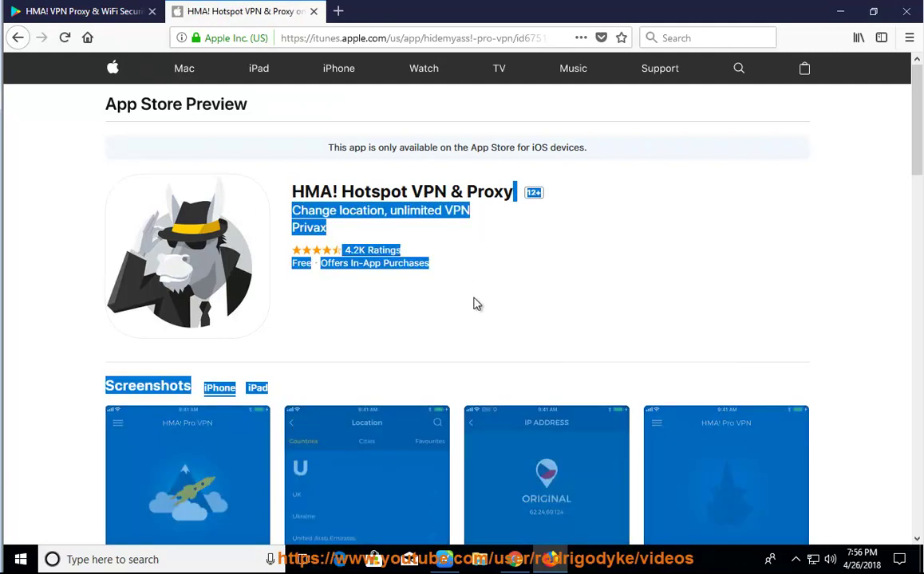
click(457, 191)
scroll(515, 255, down, 3)
scroll(522, 275, up, 3)
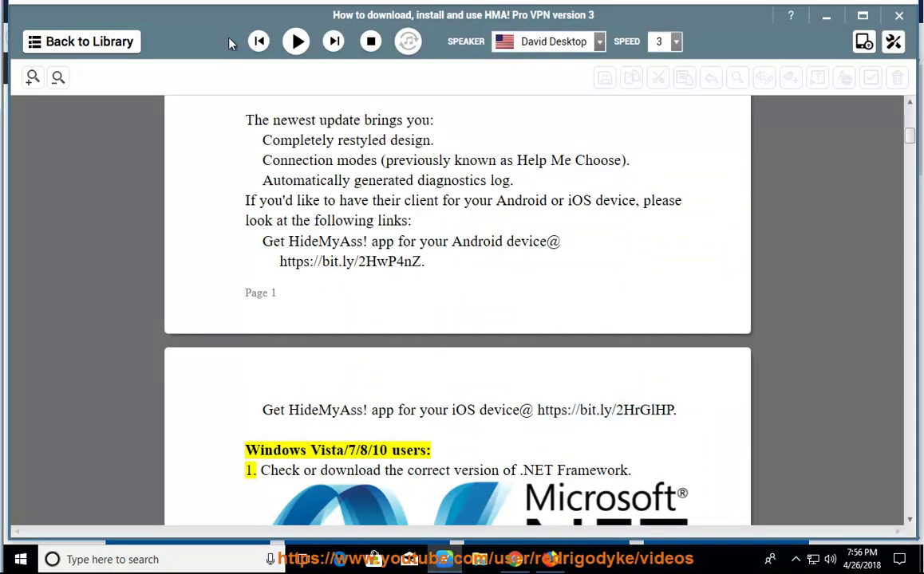
click(296, 42)
scroll(515, 288, down, 3)
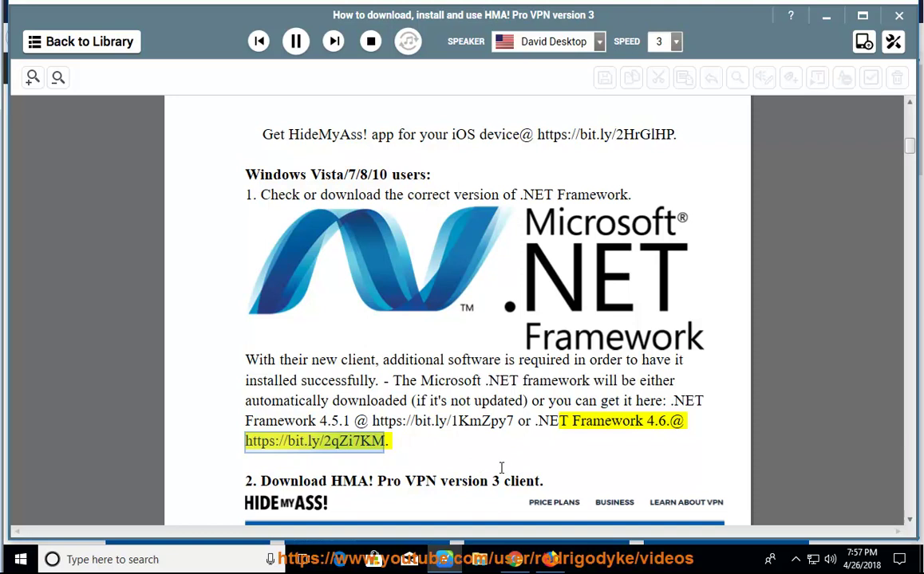
click(295, 41)
drag(515, 421, 374, 425)
right_click(376, 424)
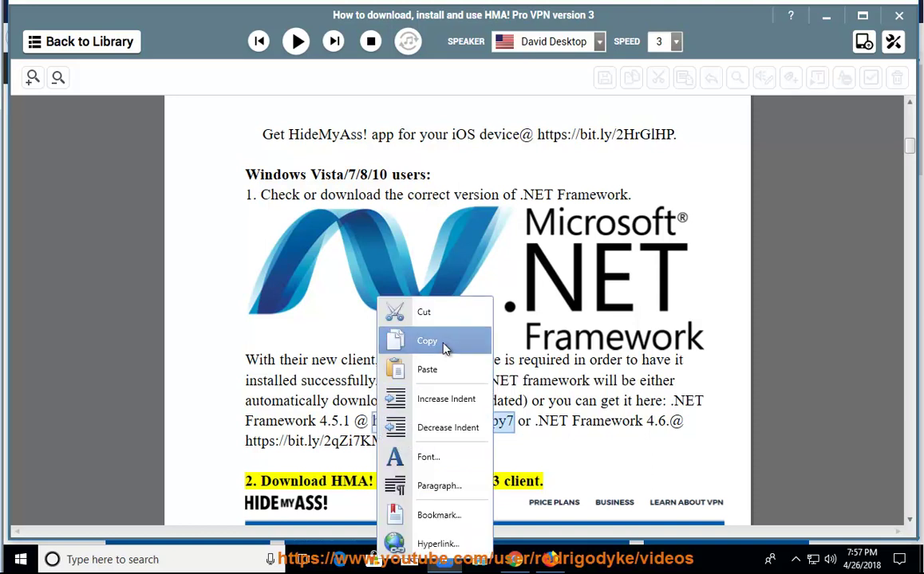
click(439, 348)
- Switch to Firefox and load the copied .NET Framework 4.5.1 link in a new tab
click(552, 563)
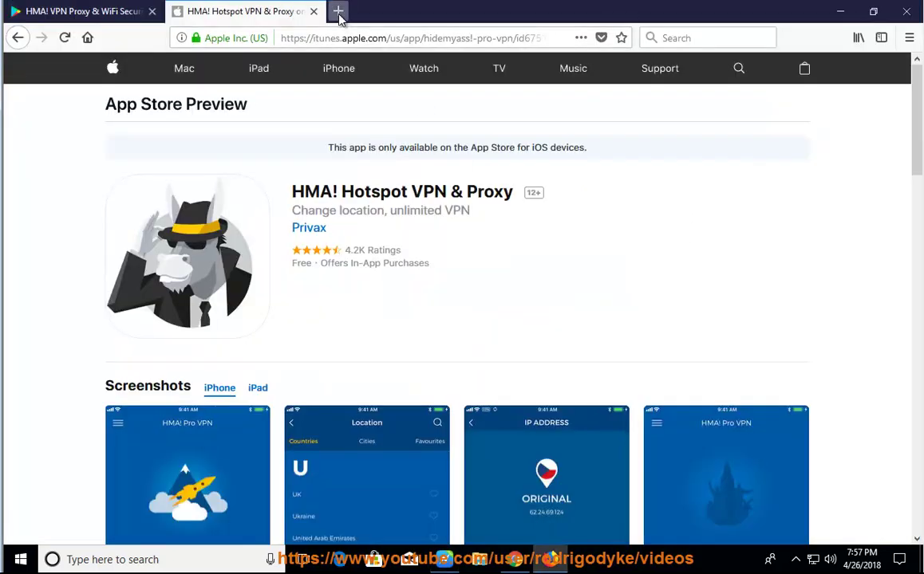
click(308, 11)
right_click(345, 37)
click(380, 97)
key(Return)
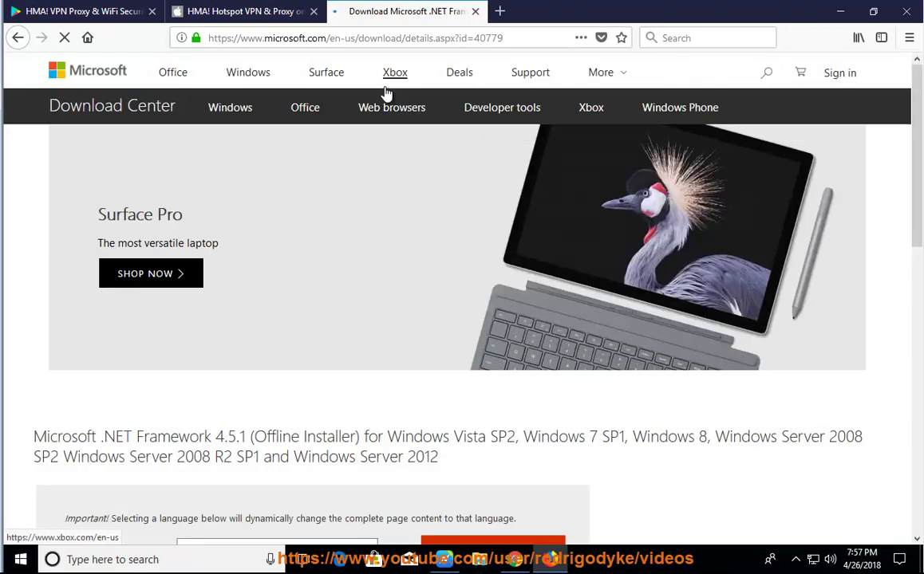
- Examine the .NET Framework 4.5.1 offline installer's title and its available download languages
scroll(349, 198, down, 3)
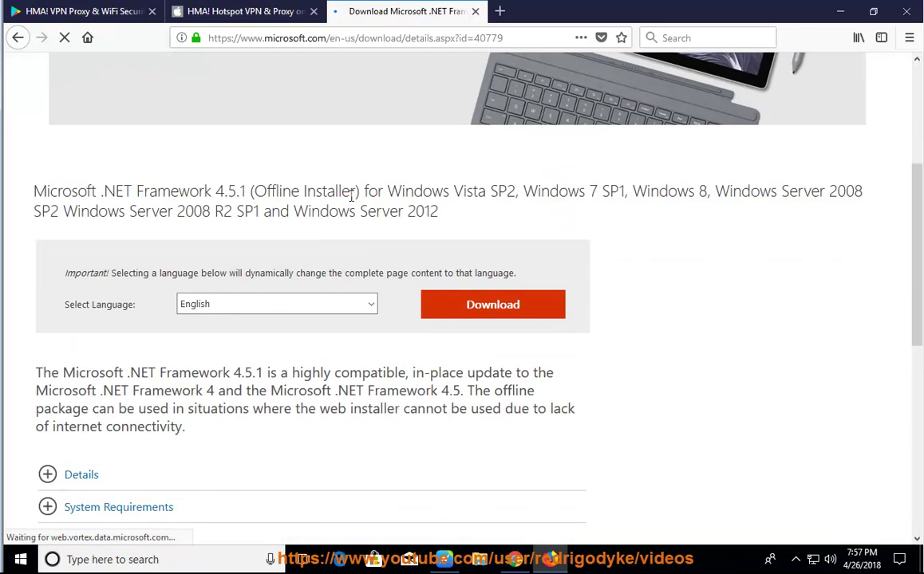
drag(351, 191, 64, 197)
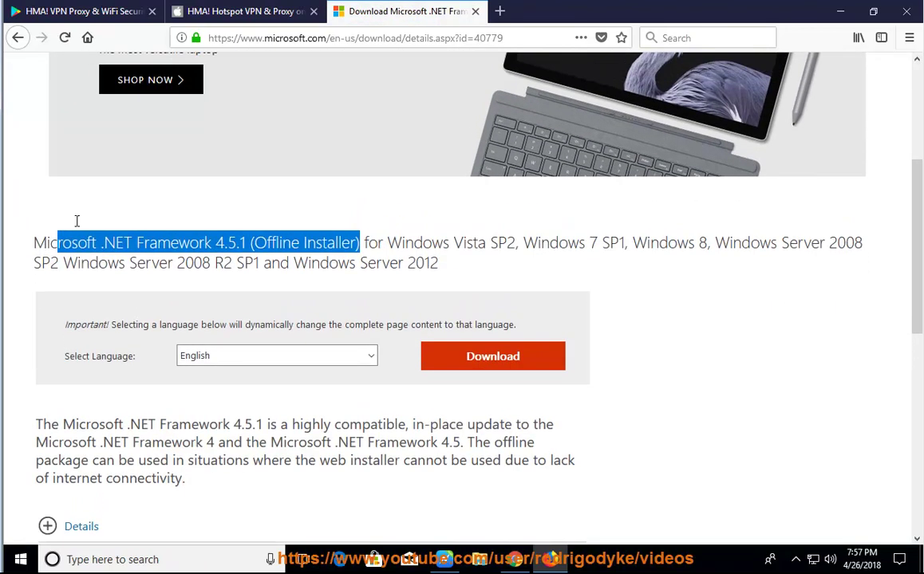
click(330, 356)
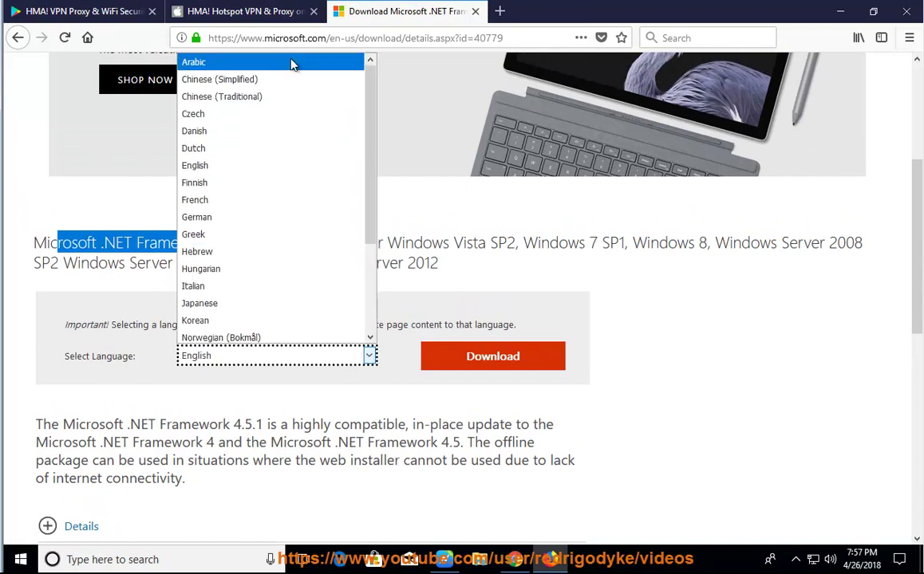
click(303, 395)
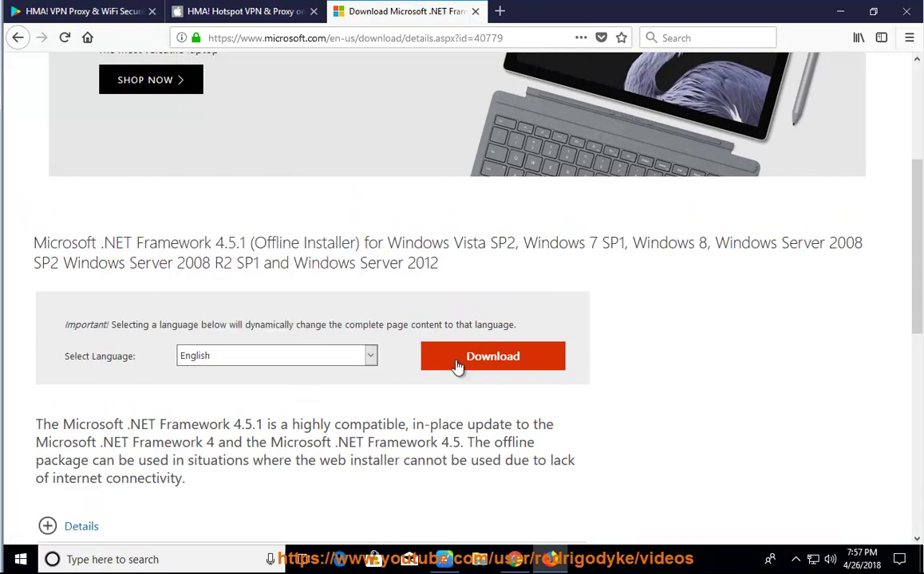
click(445, 556)
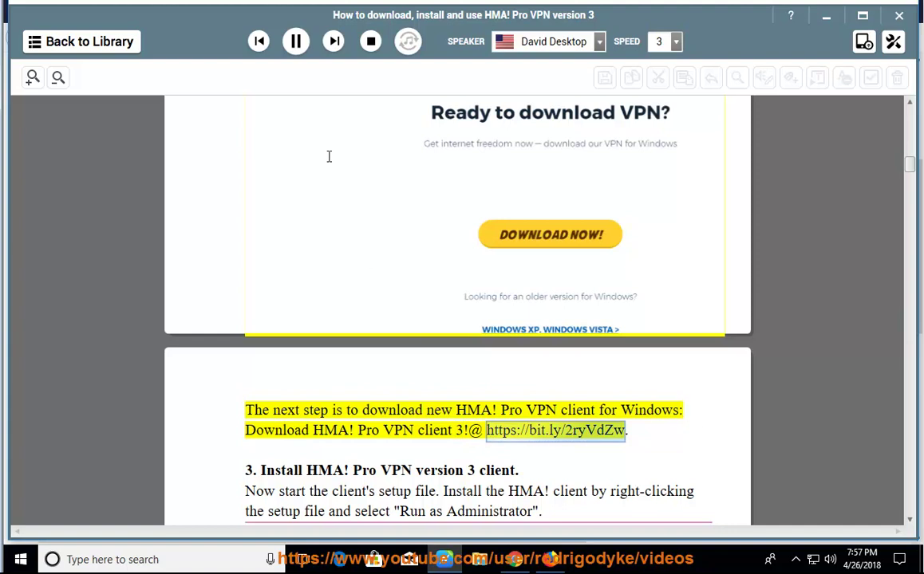
click(296, 62)
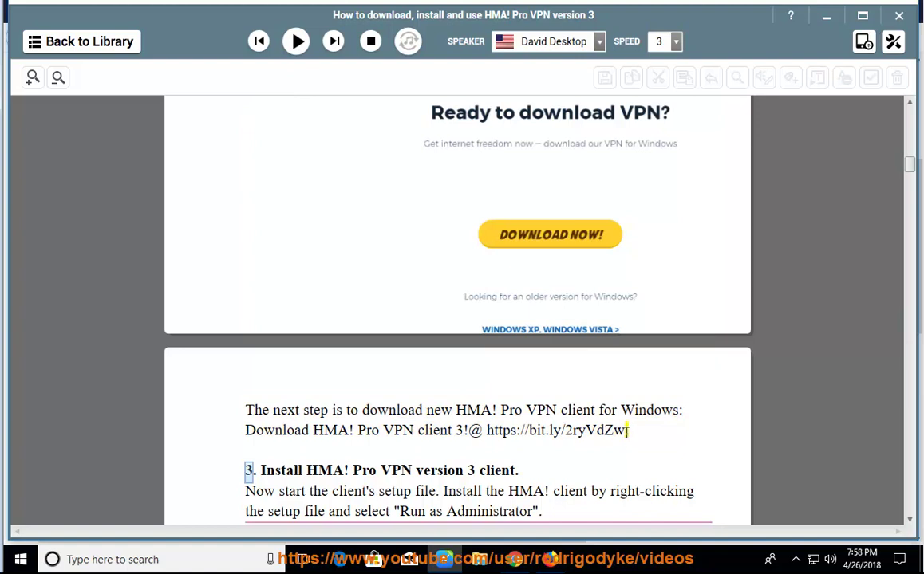
drag(628, 430, 505, 431)
right_click(490, 430)
click(535, 348)
- Switch to Firefox and load the copied HMA! Pro VPN client link in a new tab
click(552, 556)
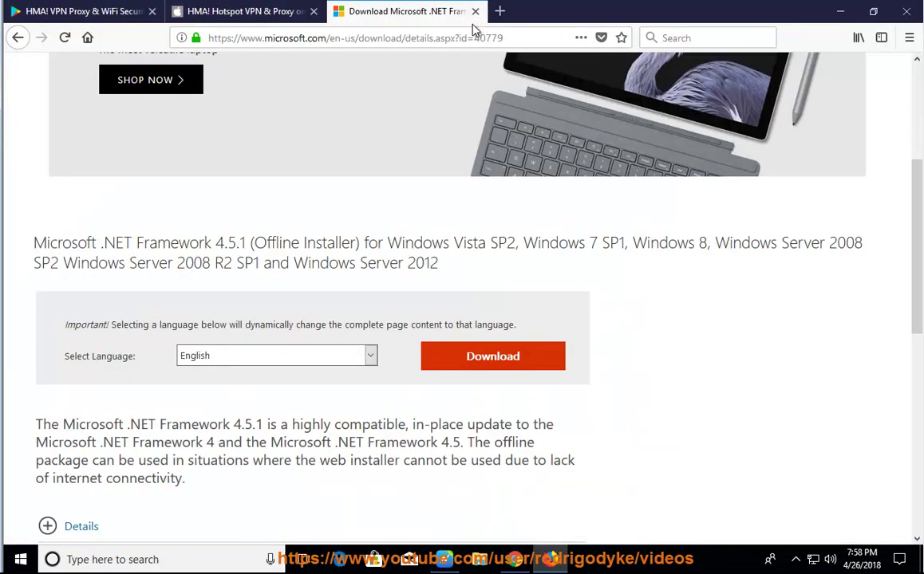
click(500, 12)
right_click(489, 37)
click(525, 97)
key(ctrl+v)
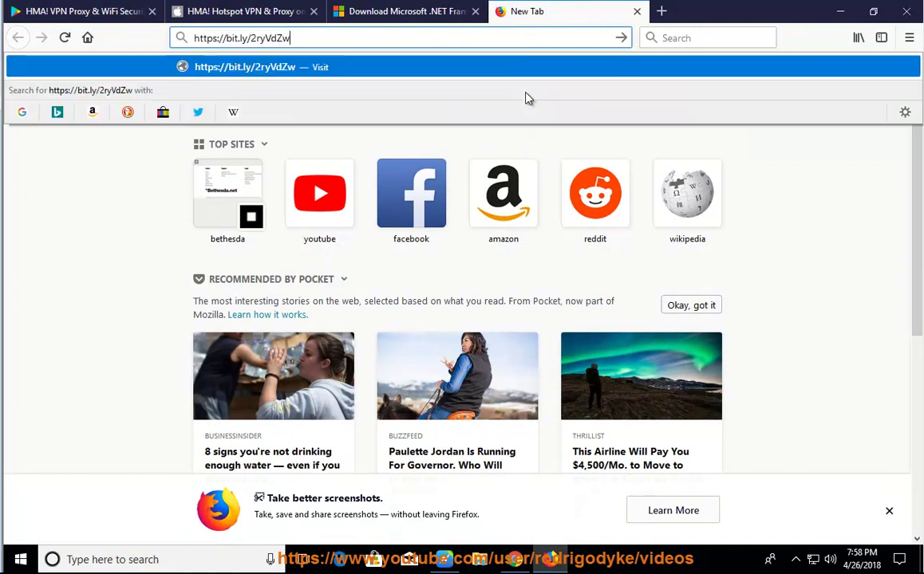
key(Return)
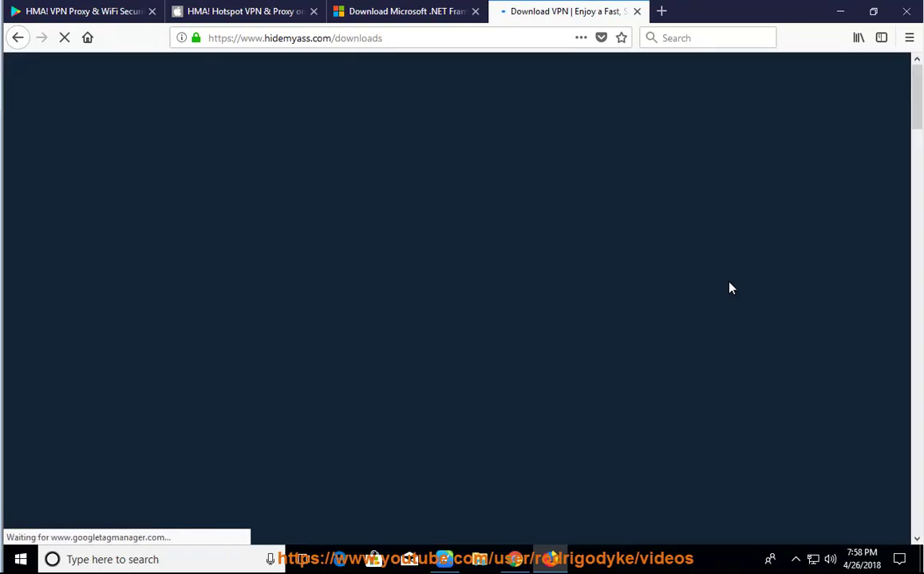
- Download the HMA! Pro VPN client for Windows and save hma_pro_vpn_setup.exe
scroll(623, 323, down, 3)
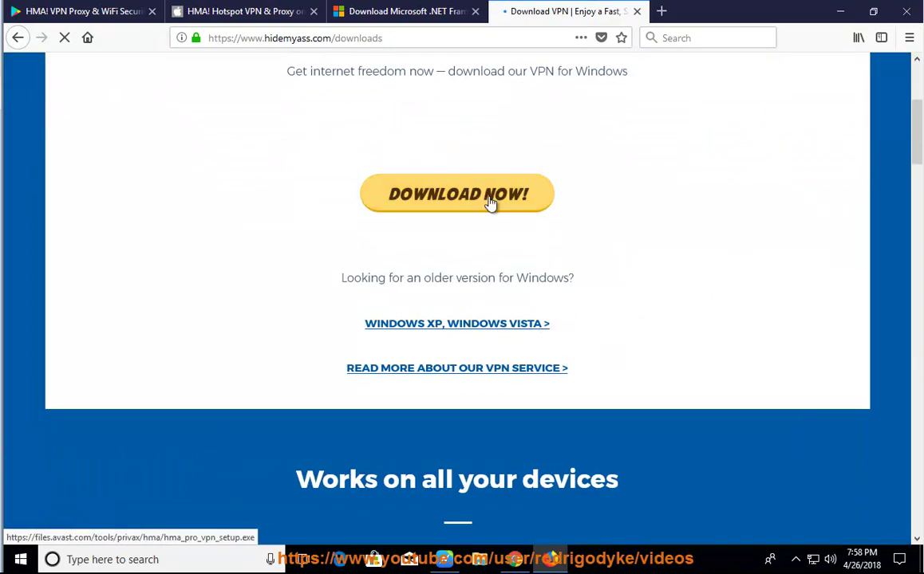
click(443, 197)
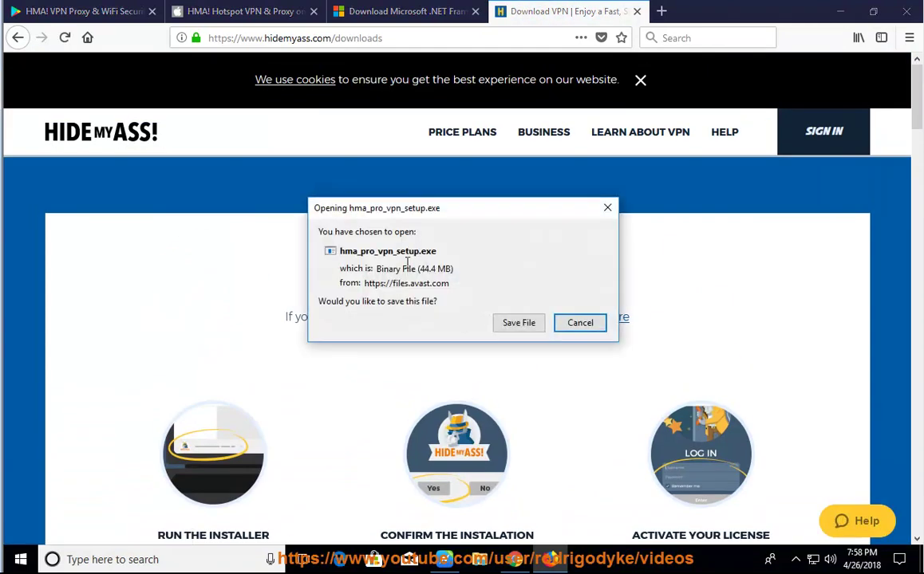
click(517, 324)
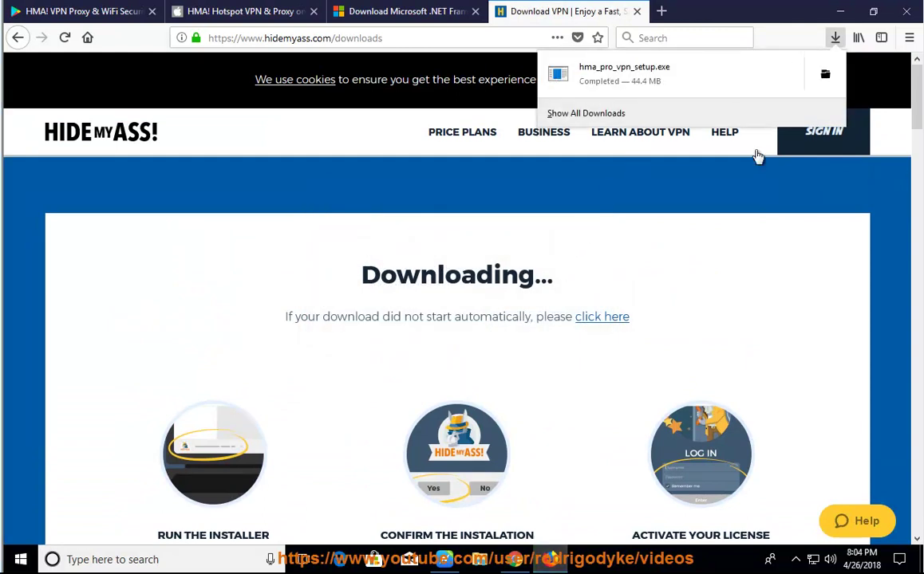
- Run the downloaded hma_pro_vpn_setup file as administrator from the Downloads folder, allow it to make changes, and choose English as setup language
click(825, 74)
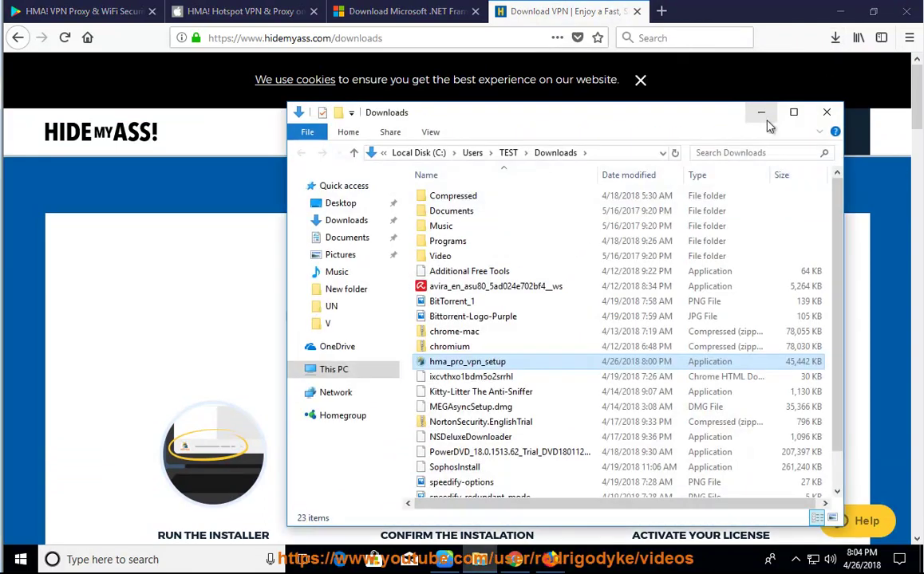
right_click(473, 368)
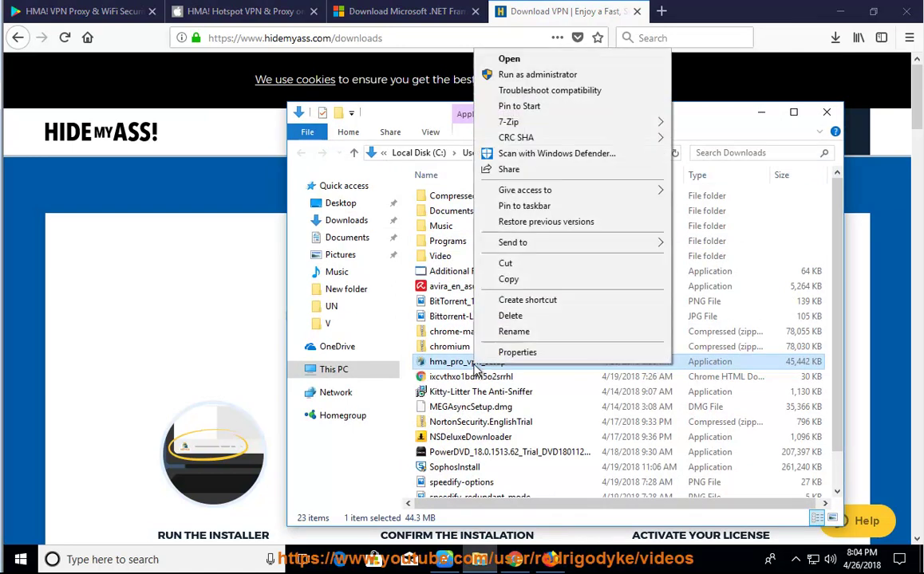
click(532, 77)
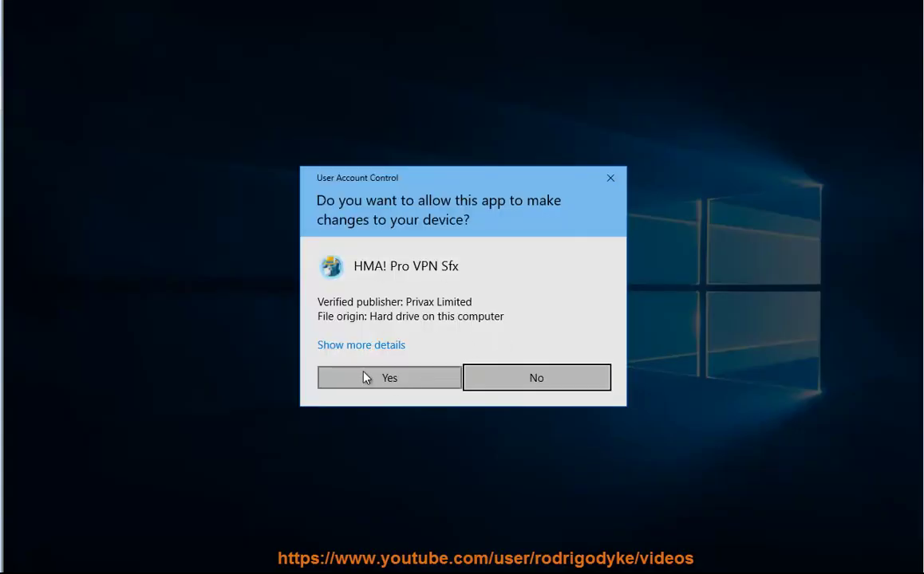
click(389, 379)
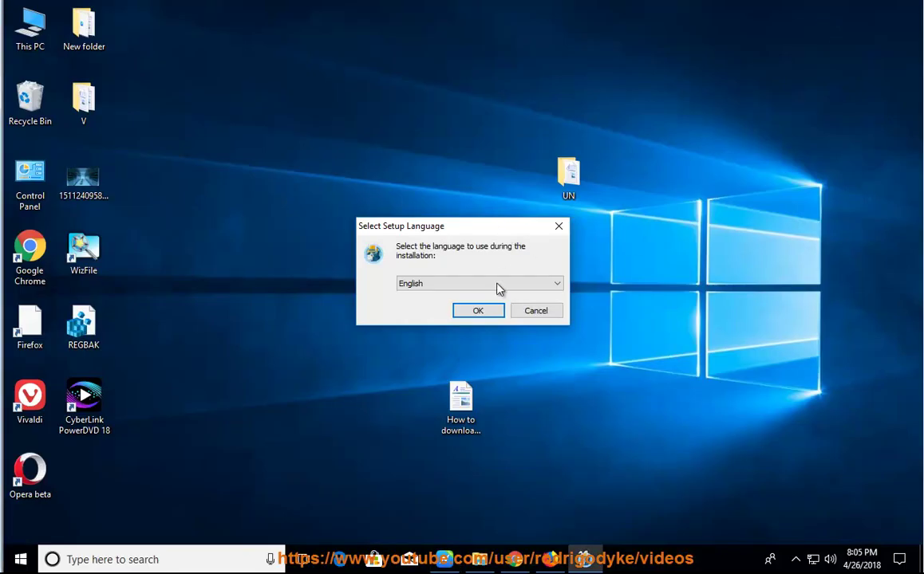
click(479, 313)
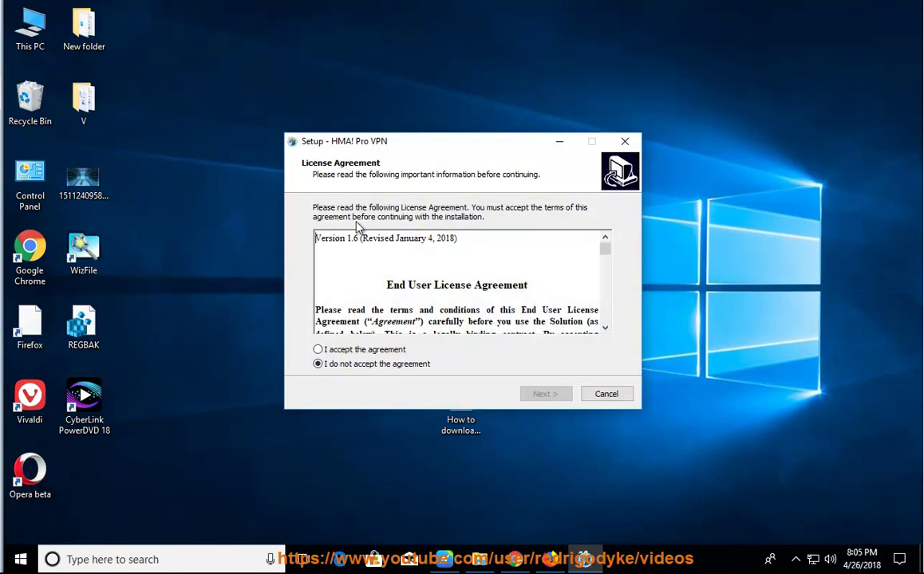
- Accept the license agreement, install HMA! Pro VPN in C:\Program Files (x86)\HMA! Pro VPN, and finish setup with Start HMA! Pro VPN enabled
click(357, 351)
click(544, 394)
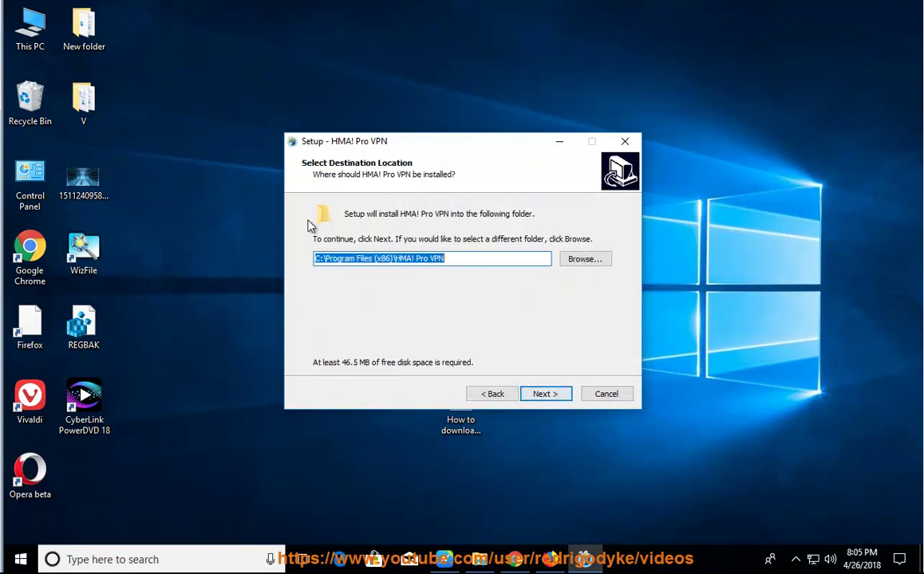
click(546, 396)
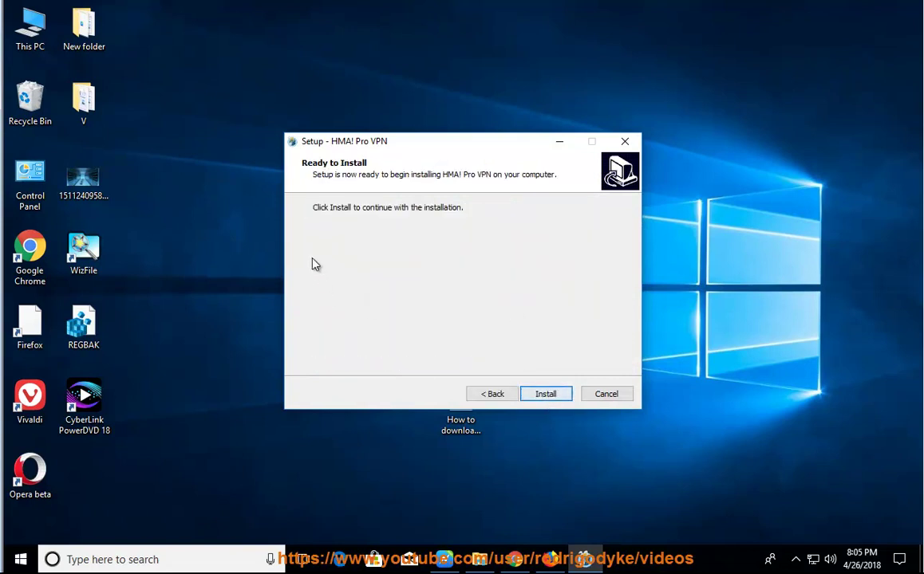
click(547, 395)
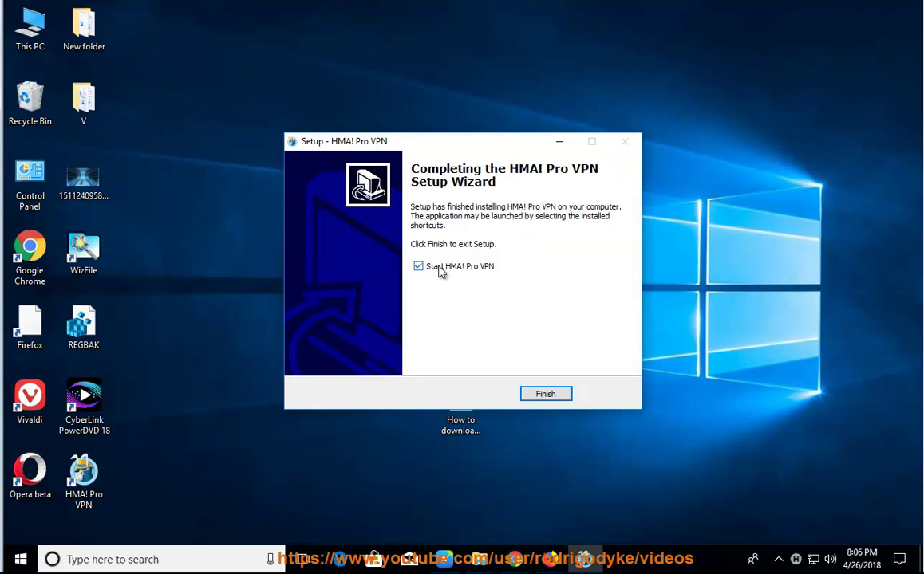
click(544, 395)
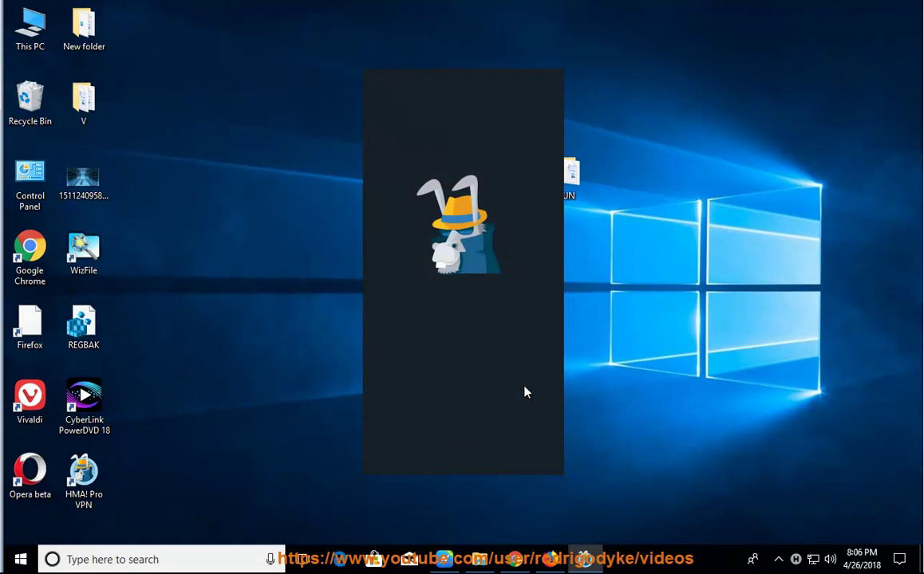
- Return to the HMA! Pro VPN guide and resume its reading at section 3 on installing the version 3 client
drag(443, 82, 474, 82)
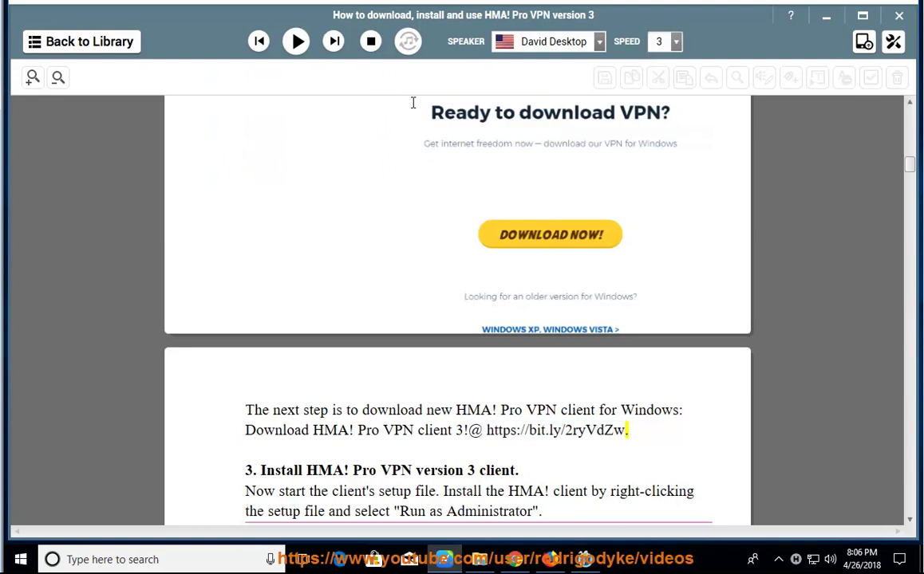
click(297, 44)
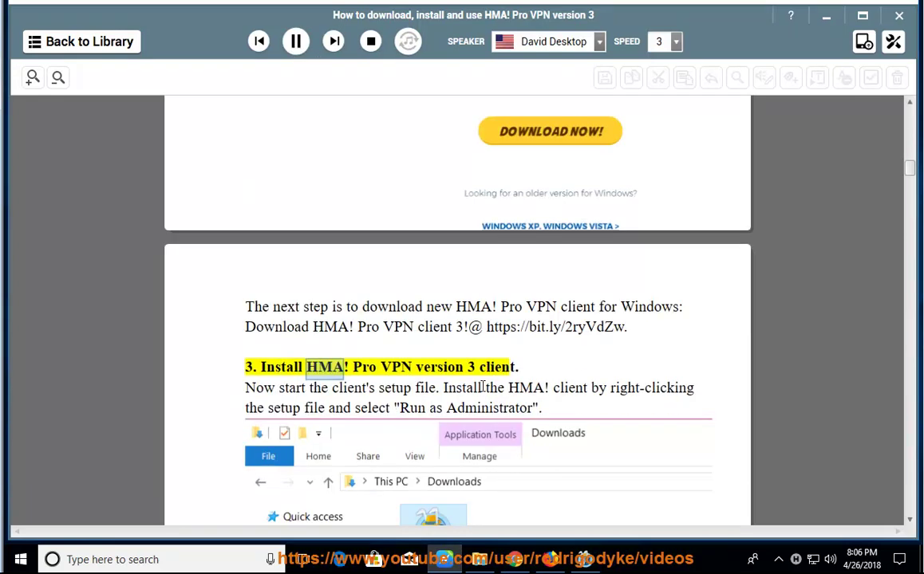